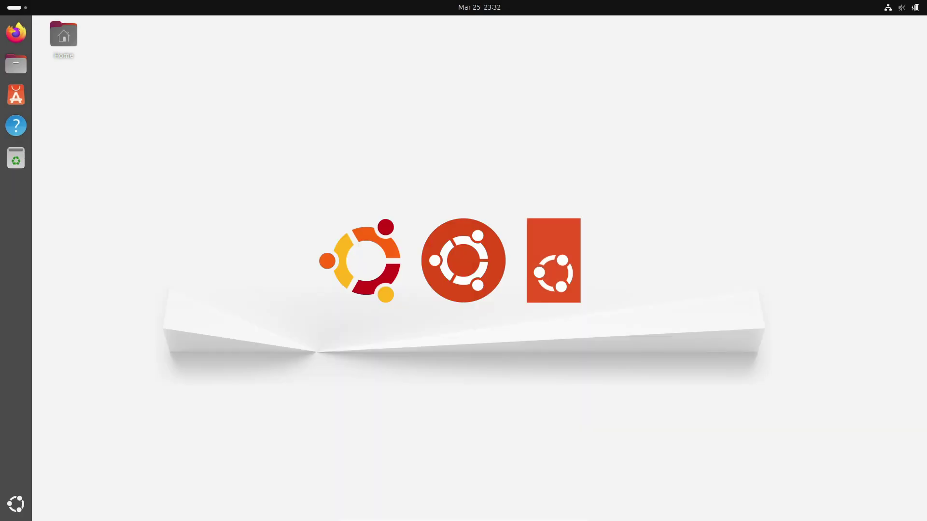
- Launch Terminal from the app grid and move its window to the screen centre
left_click(16, 504)
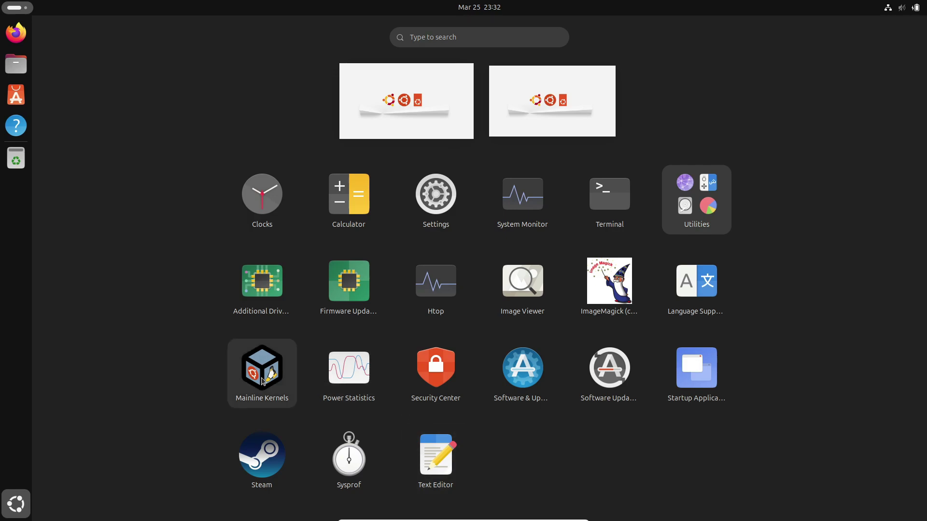
left_click(607, 187)
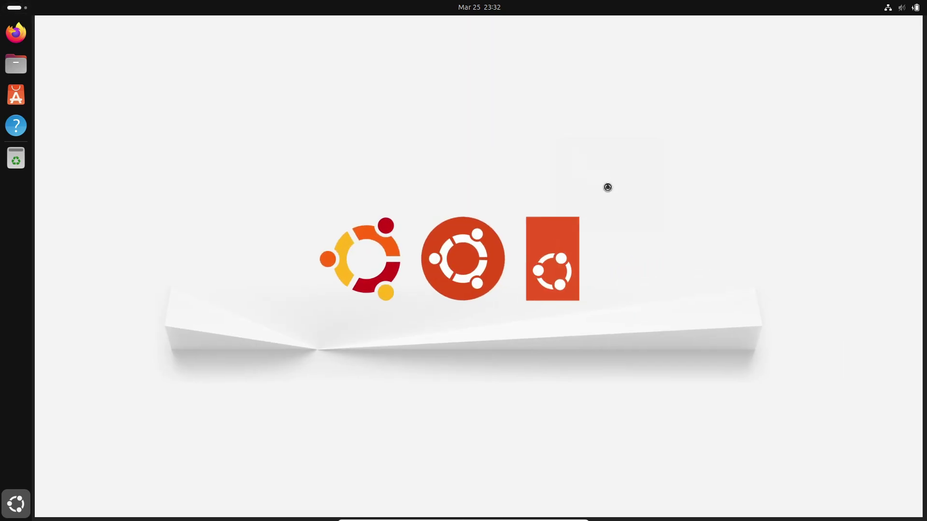
left_click_drag(151, 21, 255, 190)
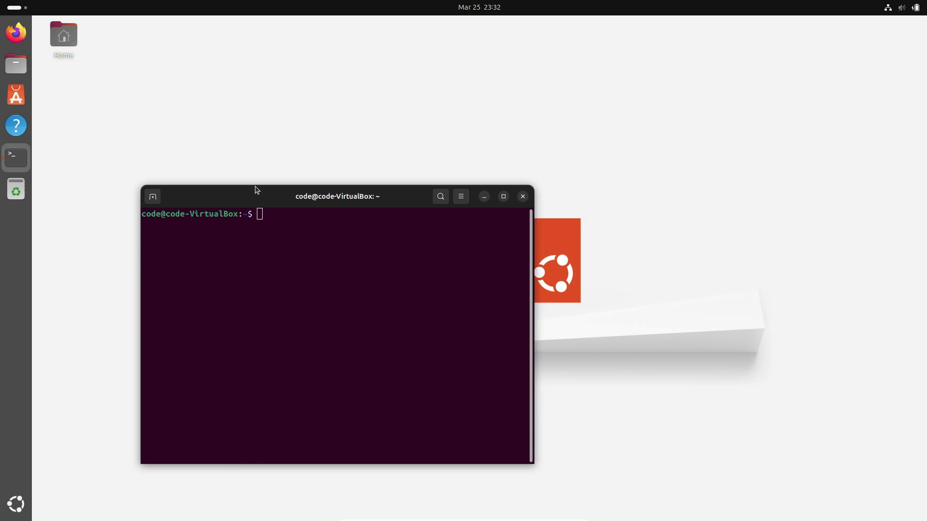
- Run neofetch and highlight the Kernel line showing 6.13.4-061304-generic
type("neoetch")
key("BackSpace")
key("BackSpace")
key("BackSpace")
key("BackSpace")
type("fetch")
key("Return")
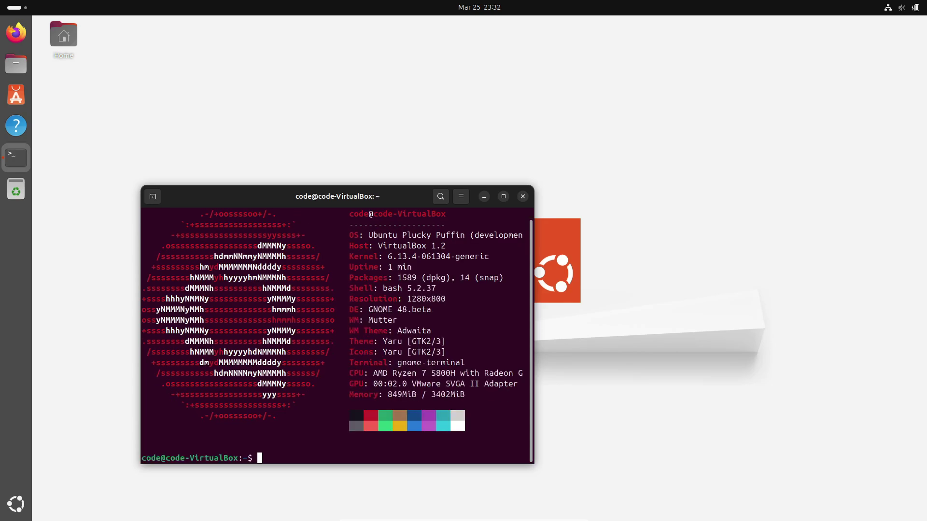
left_click_drag(497, 256, 310, 236)
left_click(523, 233)
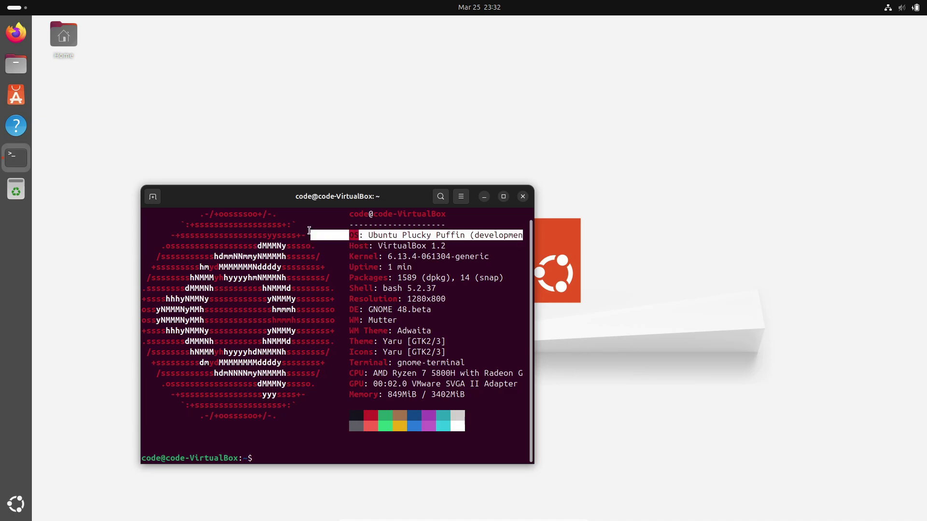
- Close the terminal, launch Mainline Kernels, centre its window and select kernel 6.14
left_click(523, 196)
left_click(16, 504)
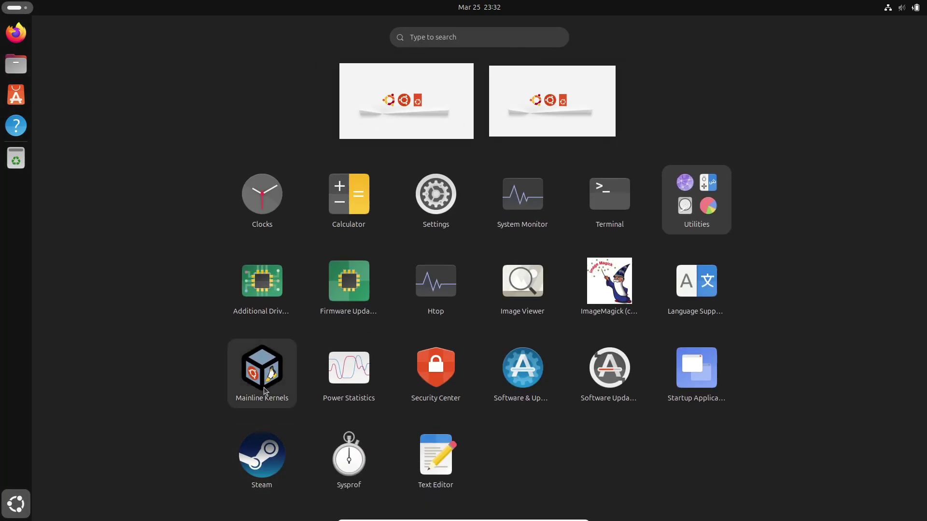
left_click(264, 388)
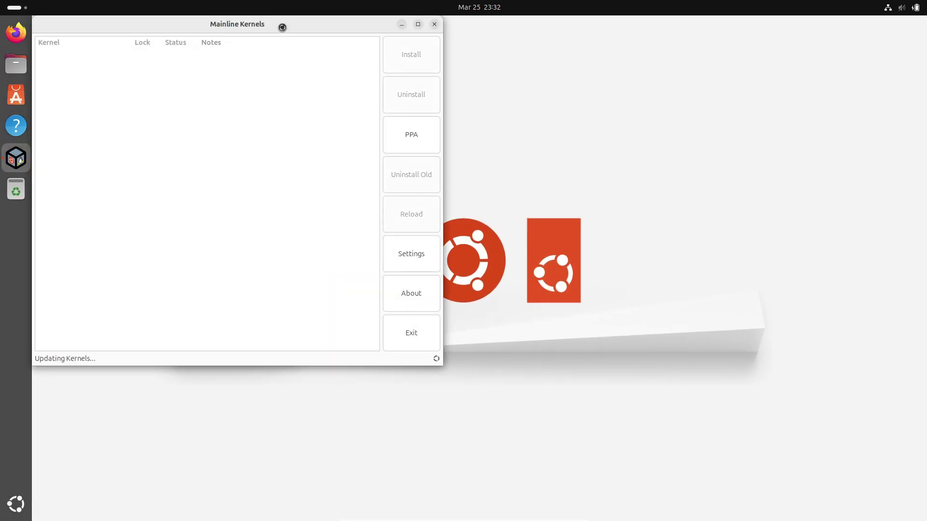
left_click_drag(282, 27, 480, 105)
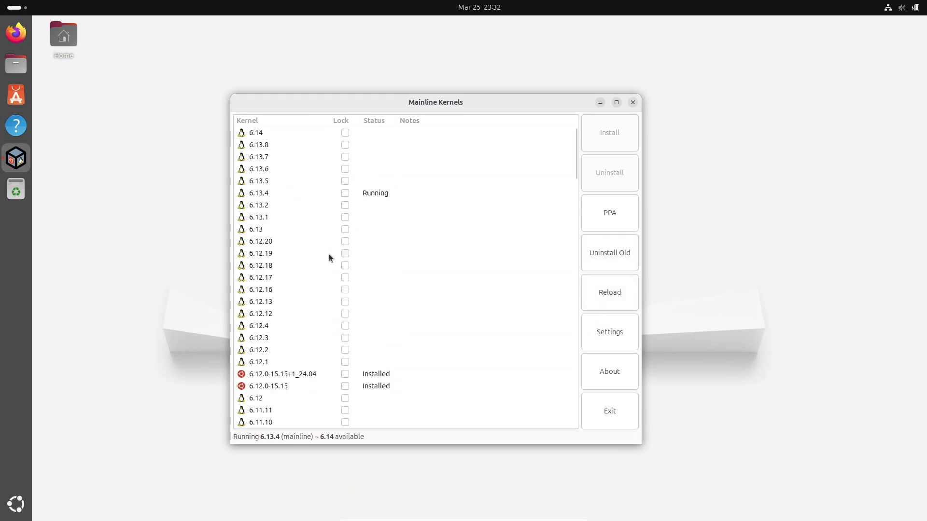
left_click(262, 132)
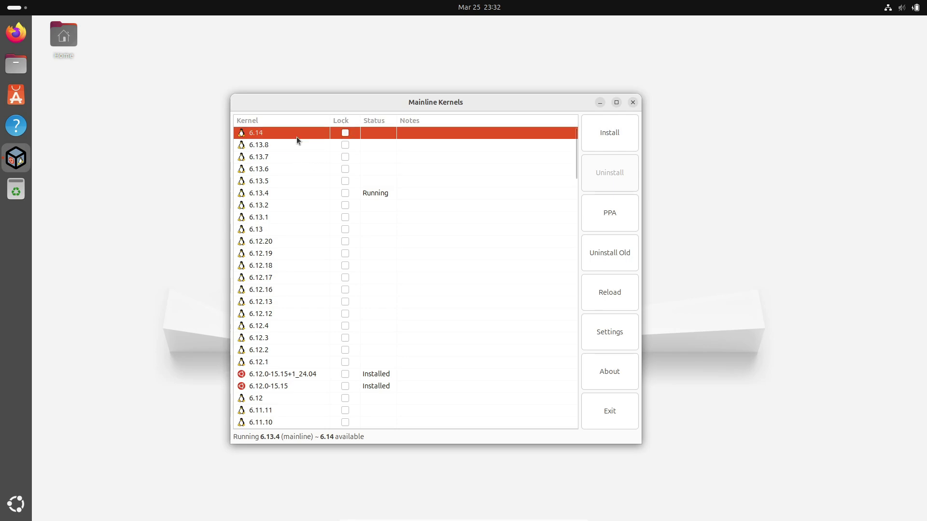
- Install kernel 6.14, entering the account password to authorise it
left_click(623, 137)
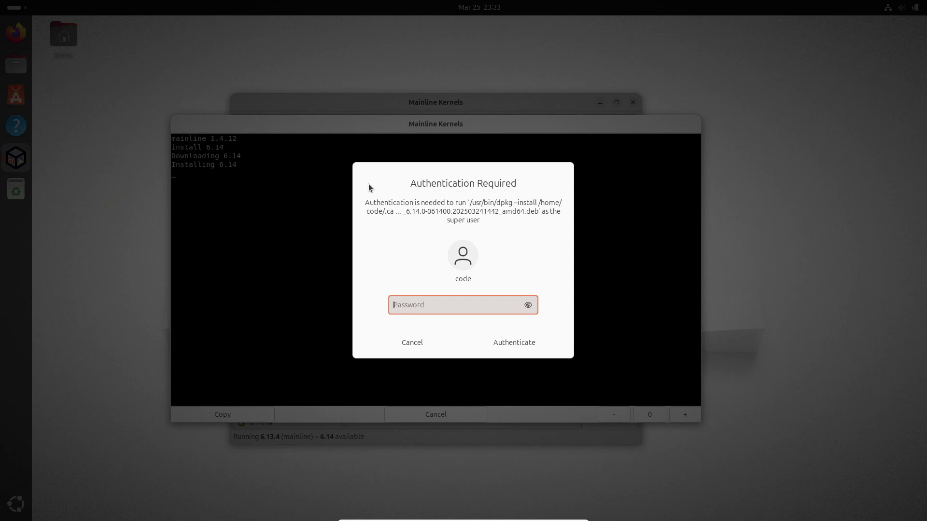
type("****")
key("Return")
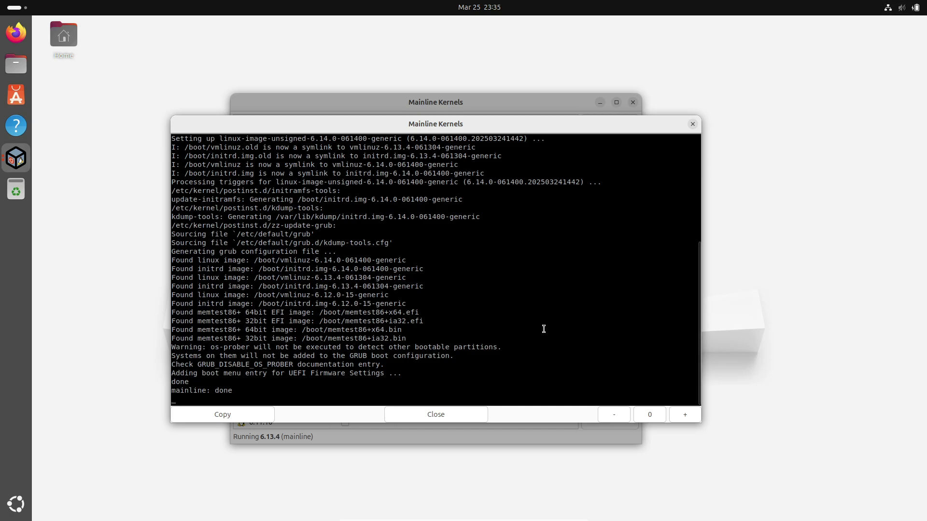
- Close the install log once it ends with 'mainline: done'
left_click(451, 415)
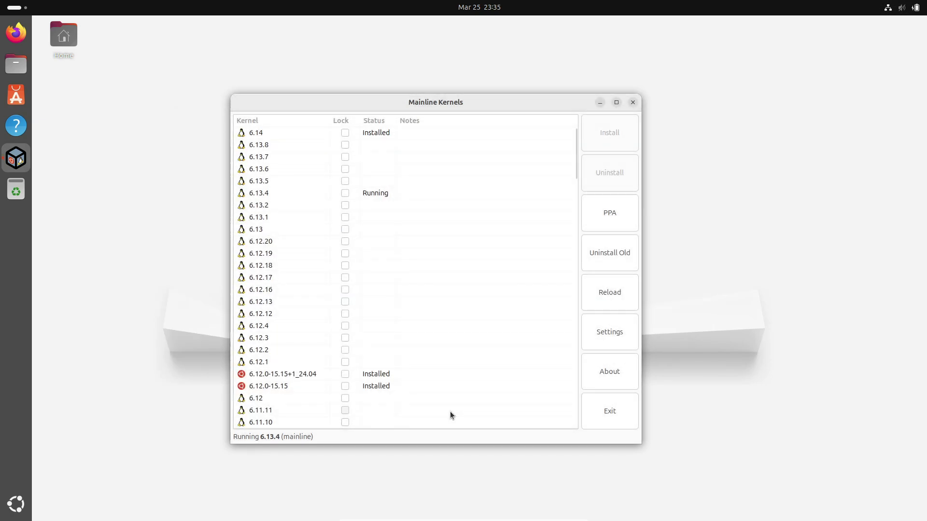
- Run Uninstall Old with the account password, then close the removal log showing dpkg errors
left_click(393, 193)
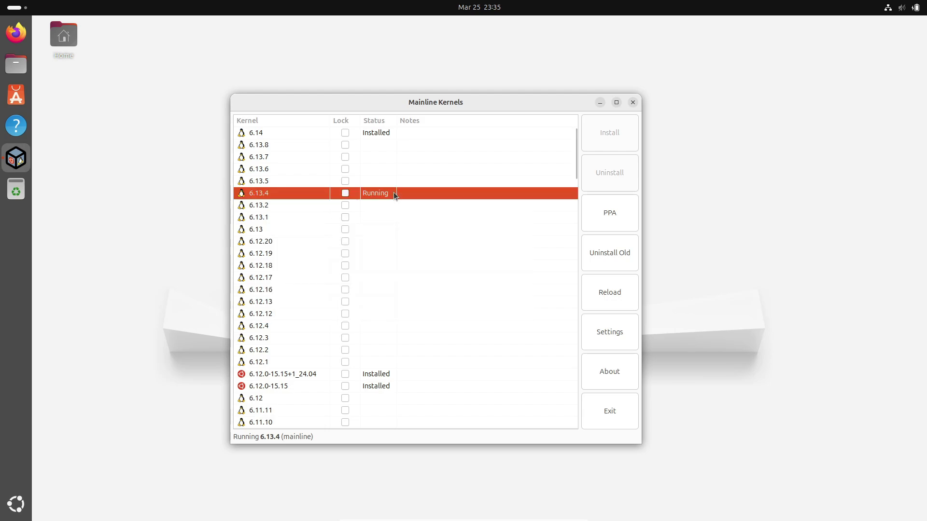
left_click(617, 261)
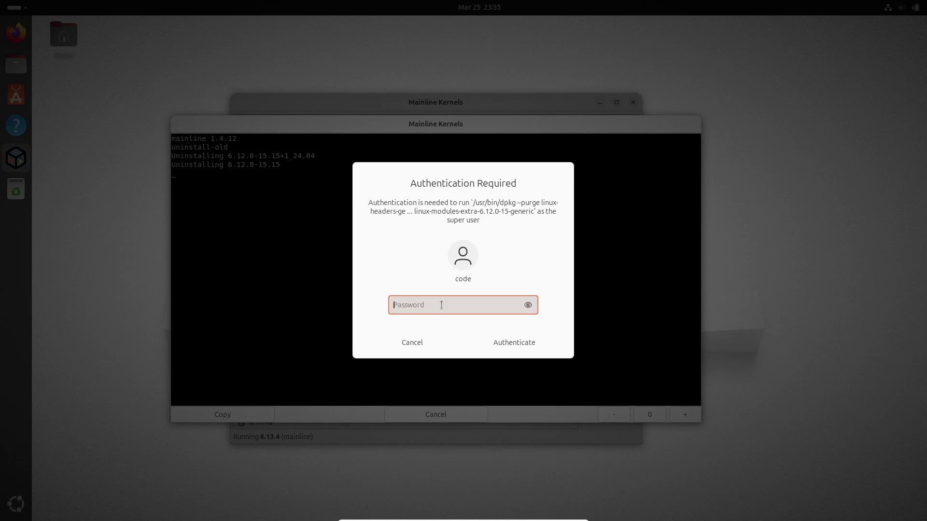
type("******")
key("Return")
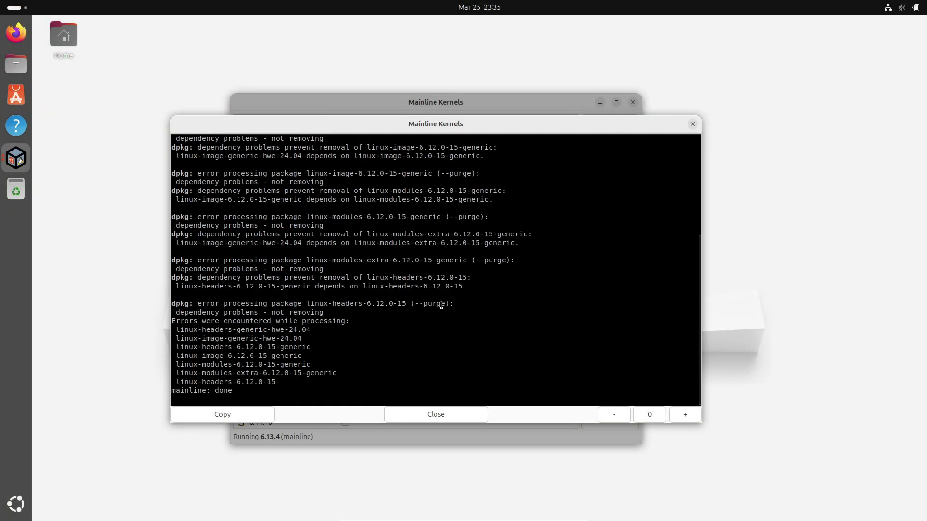
left_click(436, 414)
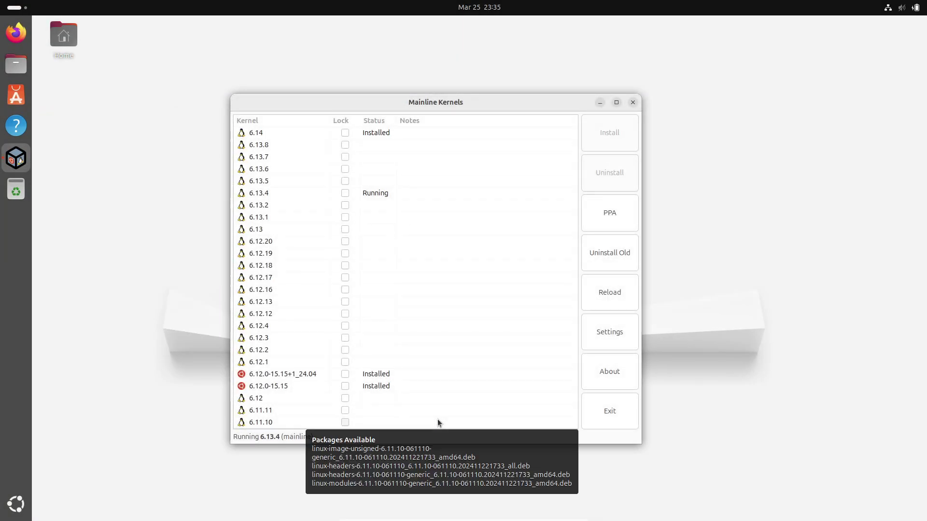
- Quit Mainline Kernels, restart the machine from the system menu, and log back in
left_click(630, 101)
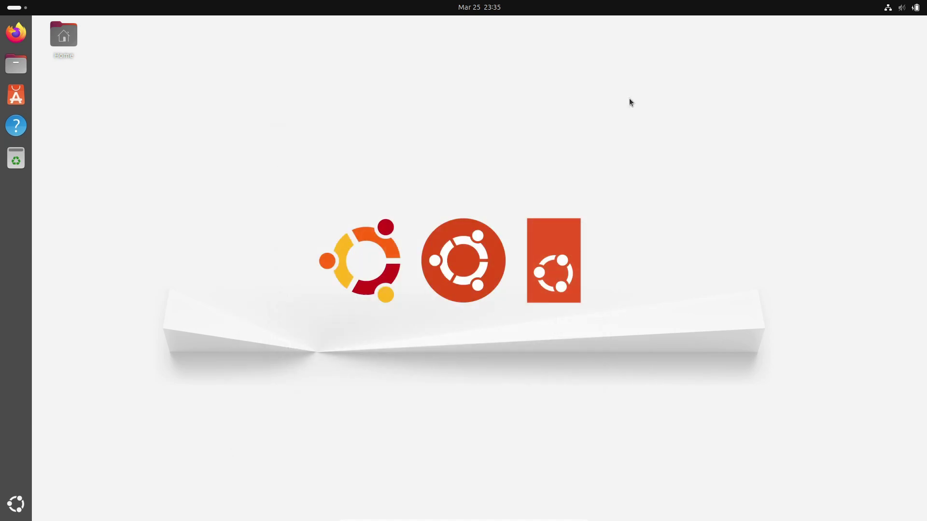
left_click(907, 10)
left_click(905, 37)
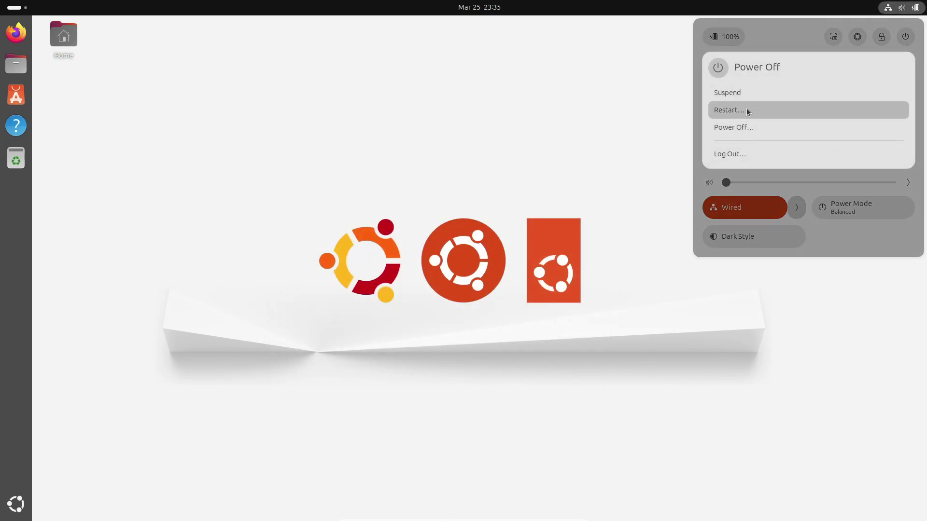
left_click(740, 109)
left_click(529, 282)
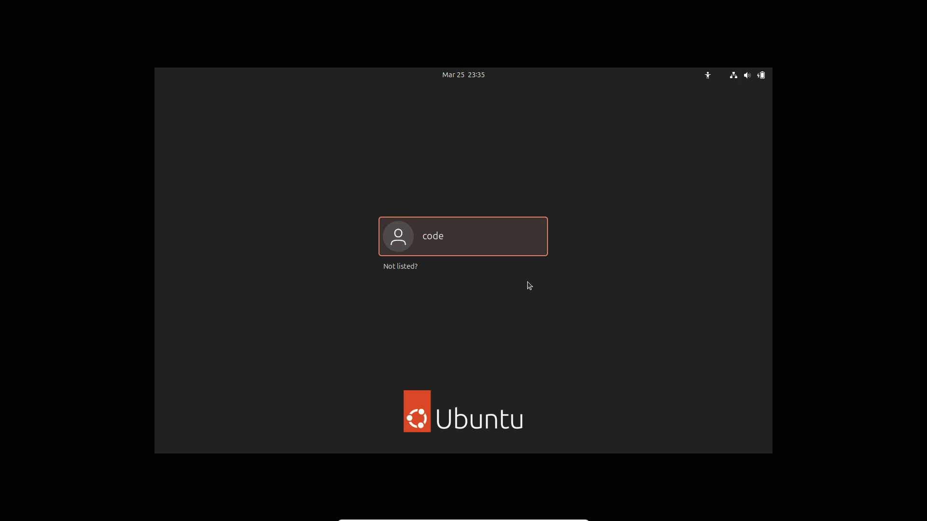
left_click(532, 255)
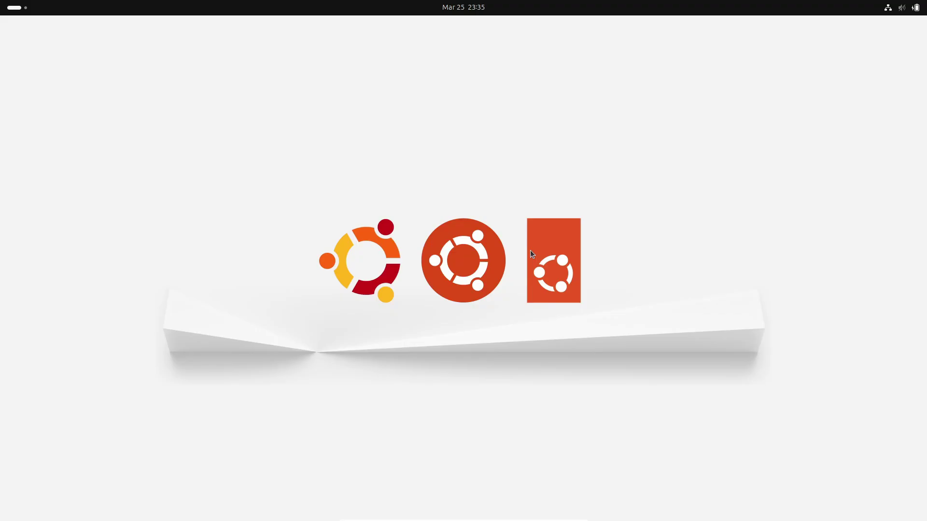
- Launch Terminal and run neofetch to check the running kernel
left_click(29, 504)
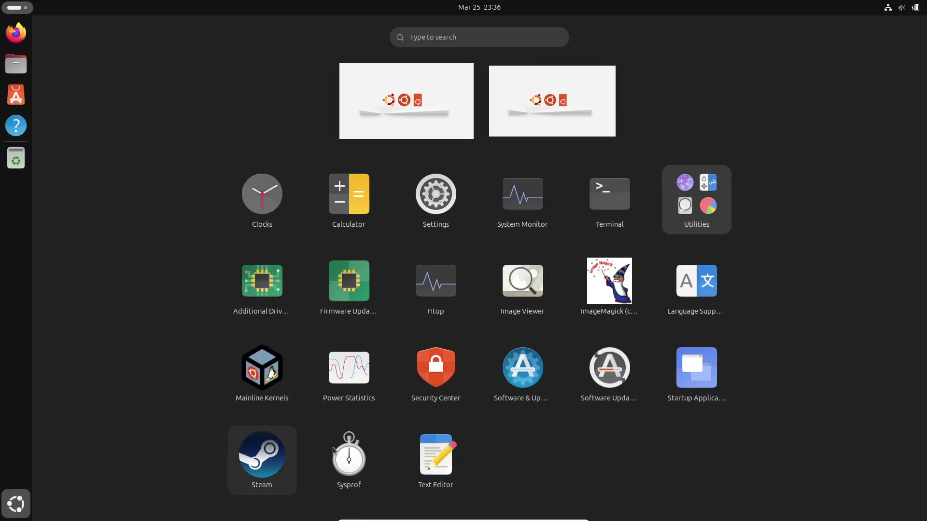
left_click(606, 212)
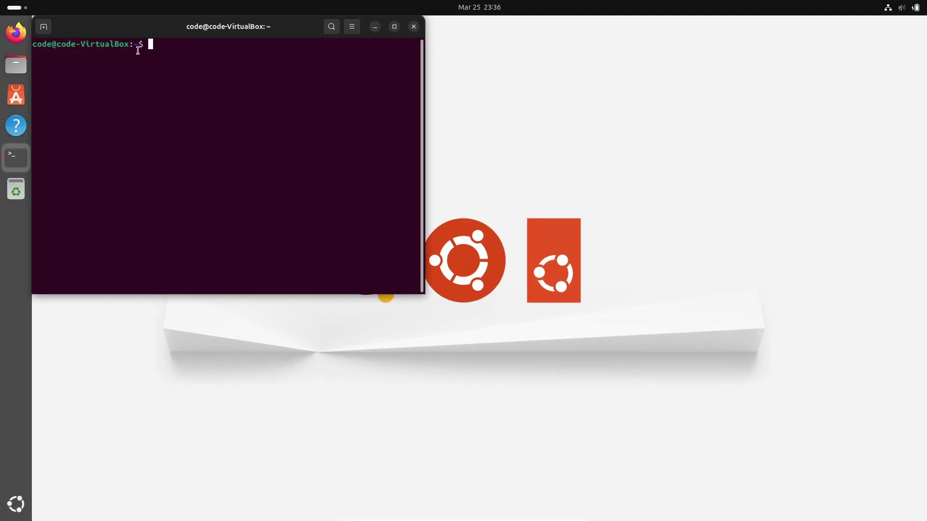
type("neofetch")
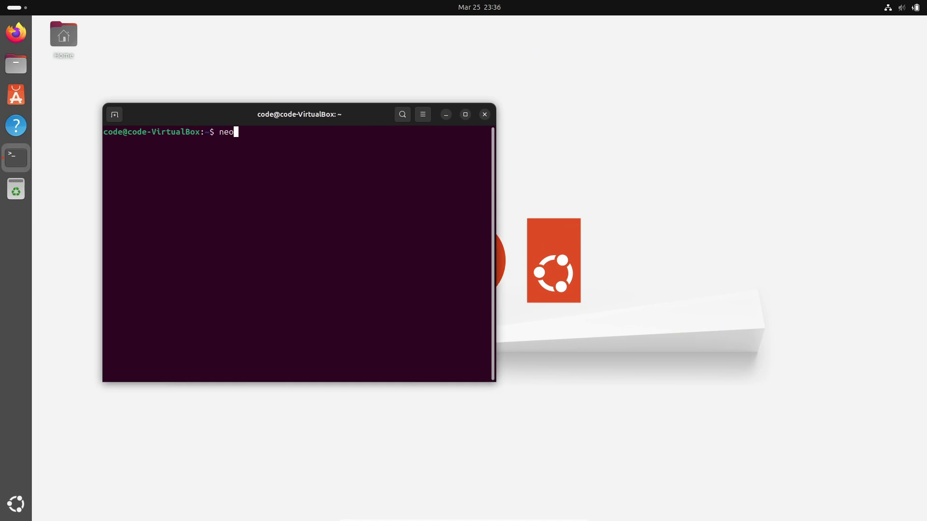
key("Return")
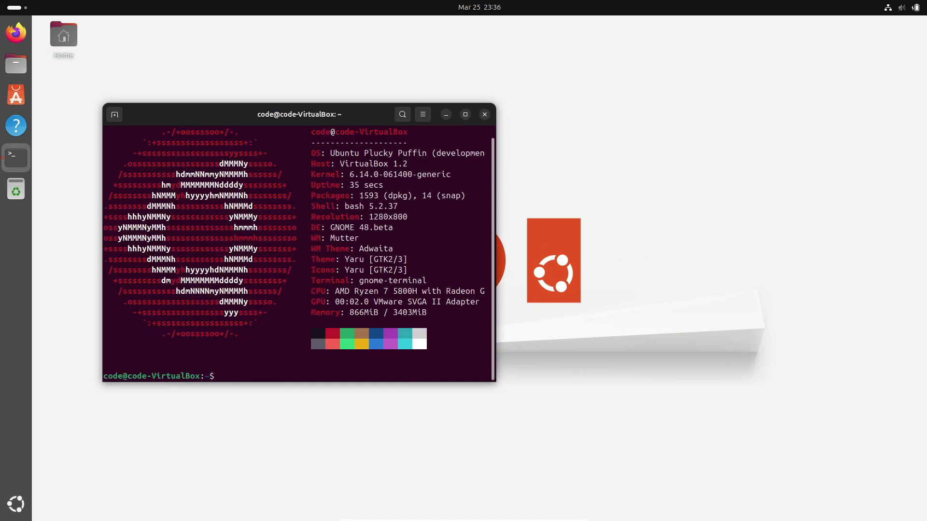
- Highlight the kernel version 6.14.0-061400-generic in the output, then close the terminal
left_click_drag(488, 175, 310, 174)
left_click(310, 174)
left_click_drag(488, 174, 305, 175)
left_click(464, 181)
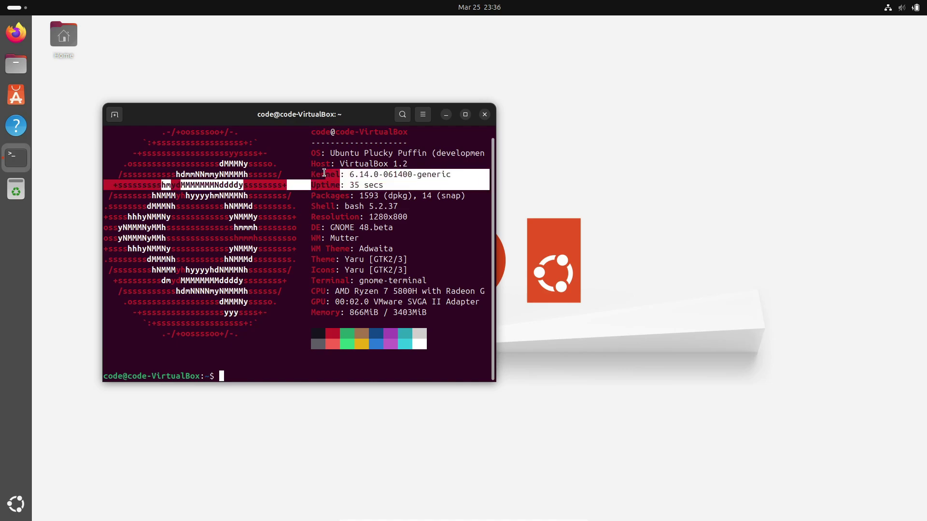
left_click(452, 178)
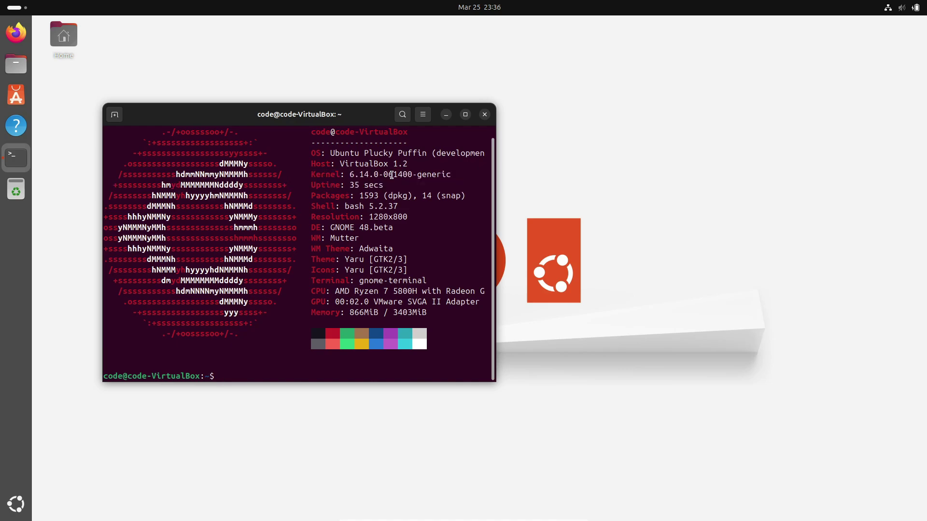
double_click(447, 176)
left_click(450, 171)
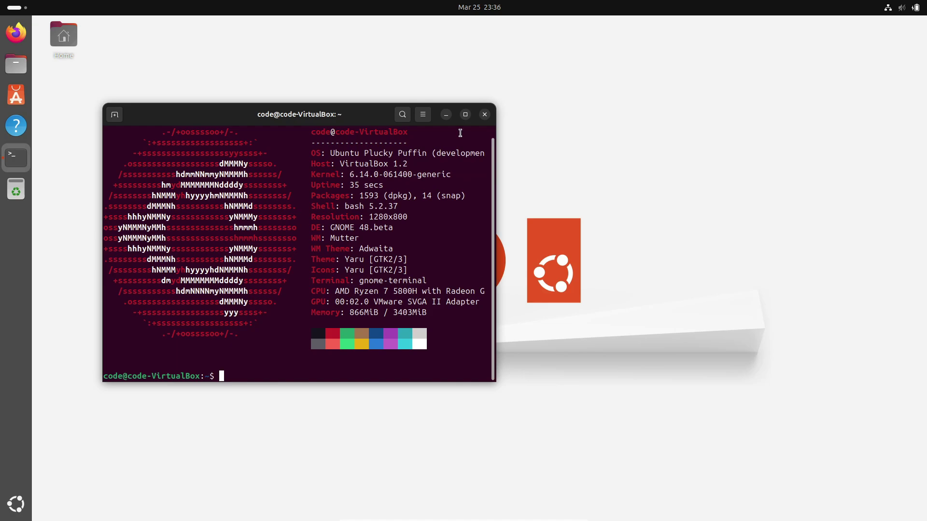
left_click(488, 116)
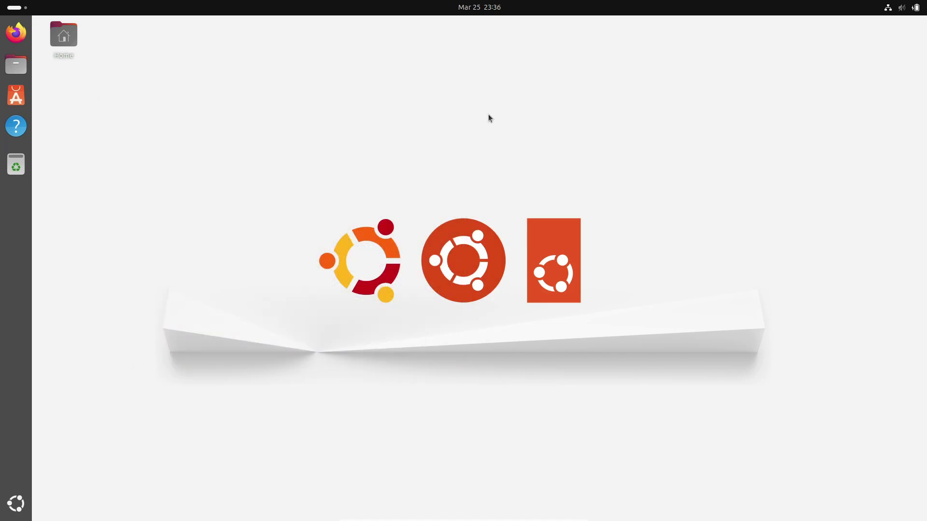